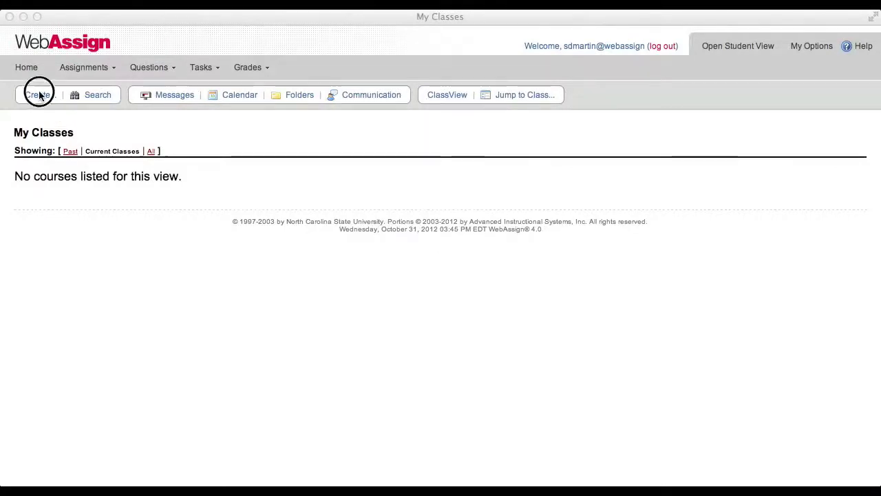
- Start a new course and fill in name MAT-201, description 'Calculus I' and section 001
click(43, 146)
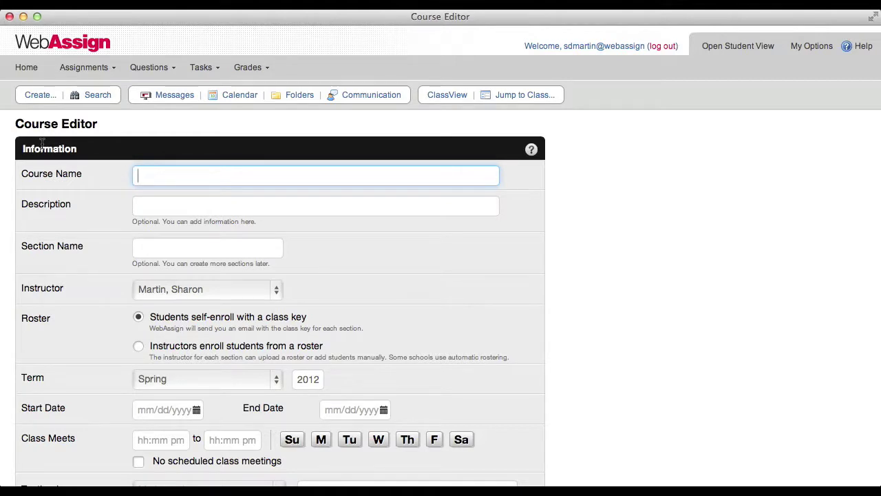
text(MAT-201)
click(316, 205)
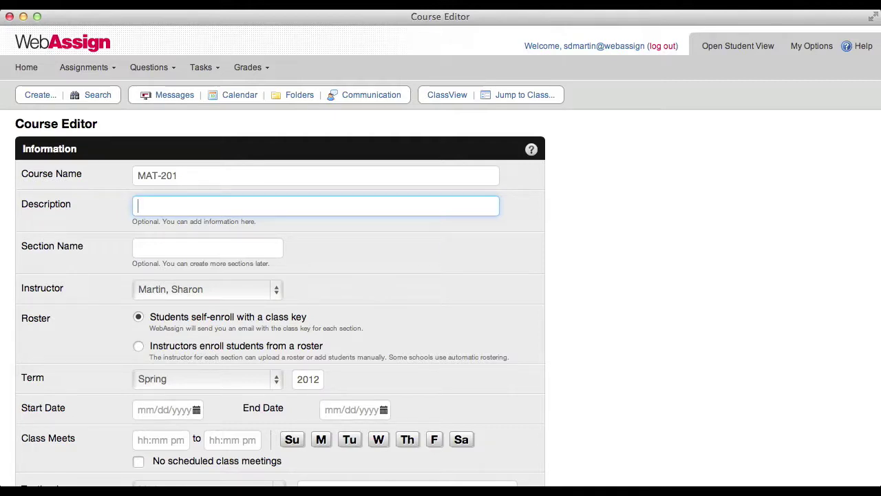
text(Cal)
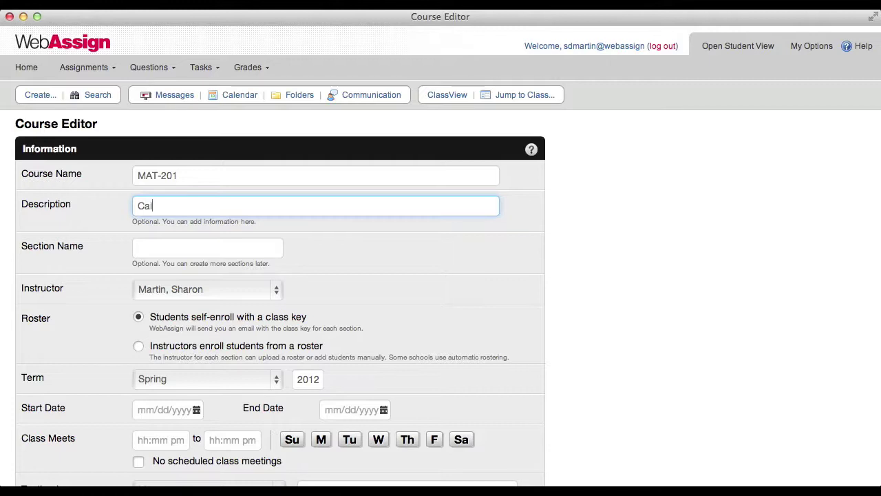
text(culus I)
key(Tab)
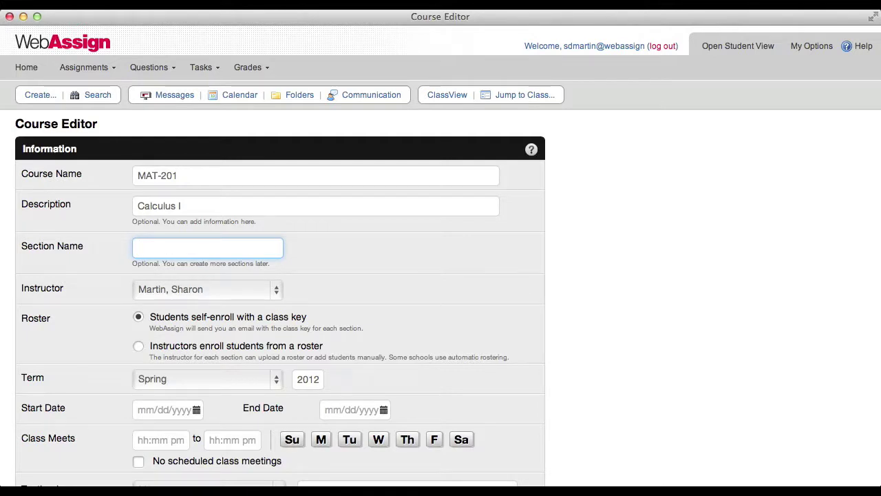
text(001)
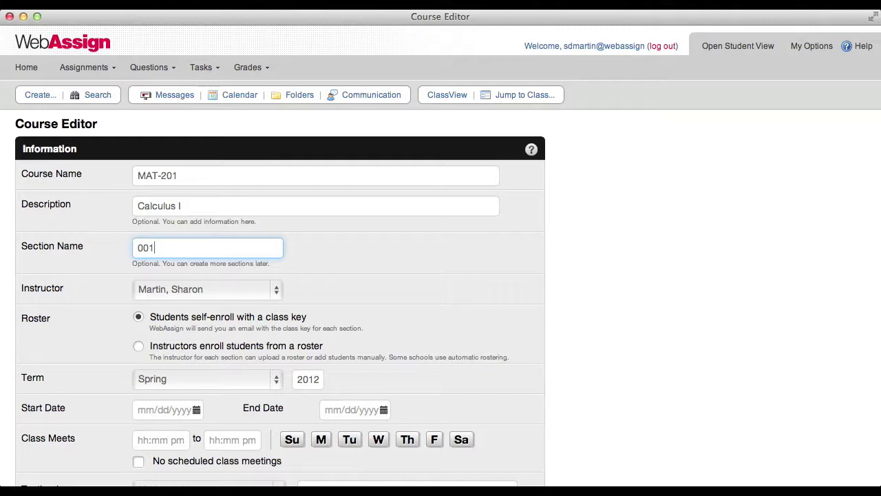
key(Tab)
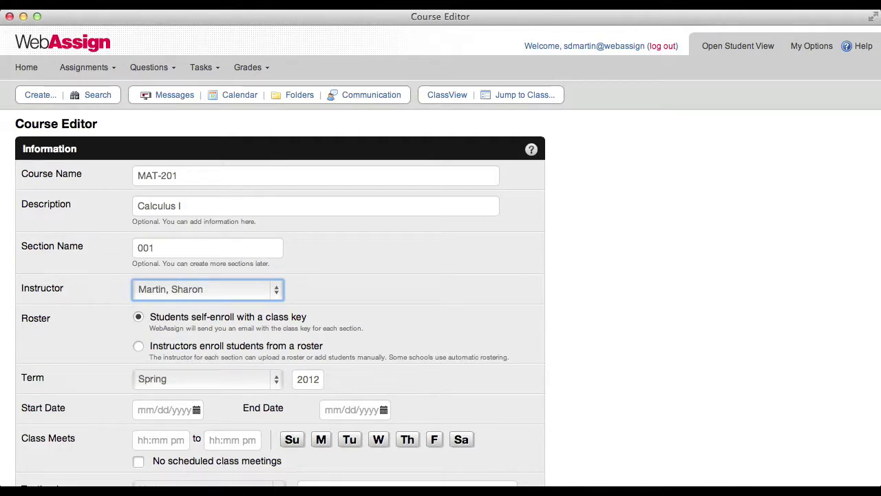
- Keep the roster option 'Students self-enroll with a class key' selected
click(139, 317)
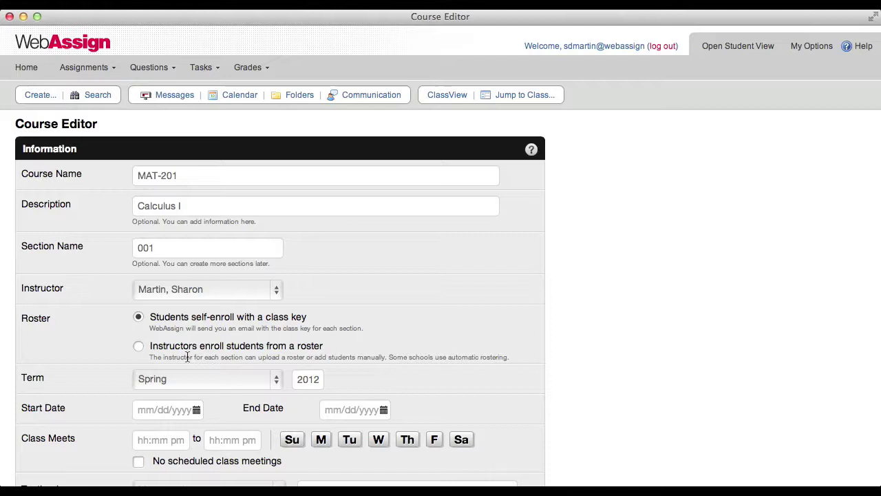
- Set the term to Fall, with start date October 29, 2012 and end date January 31, 2013
click(275, 380)
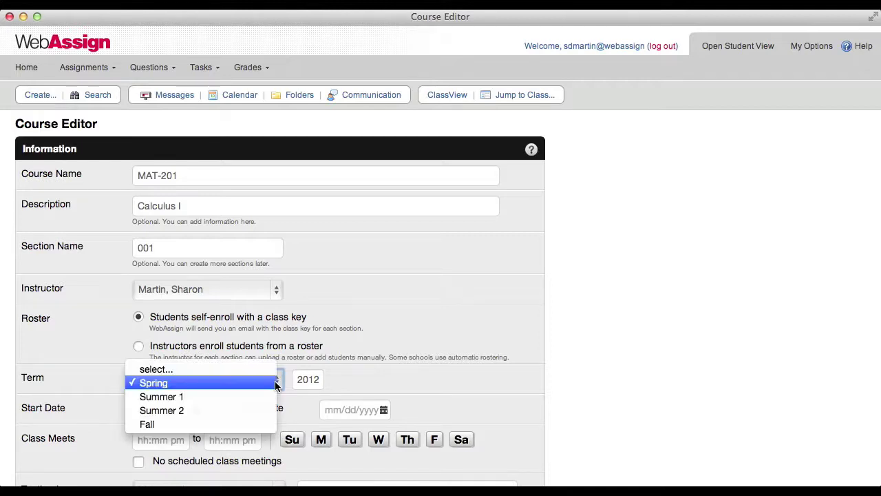
click(214, 423)
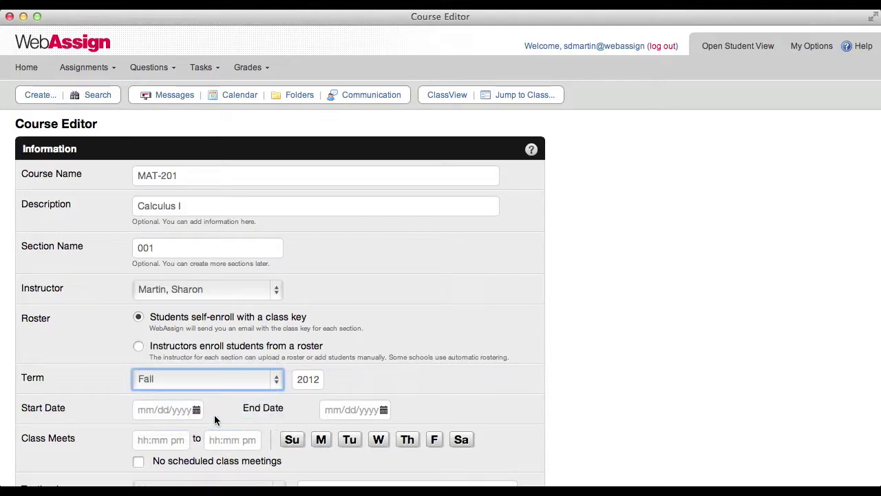
click(163, 413)
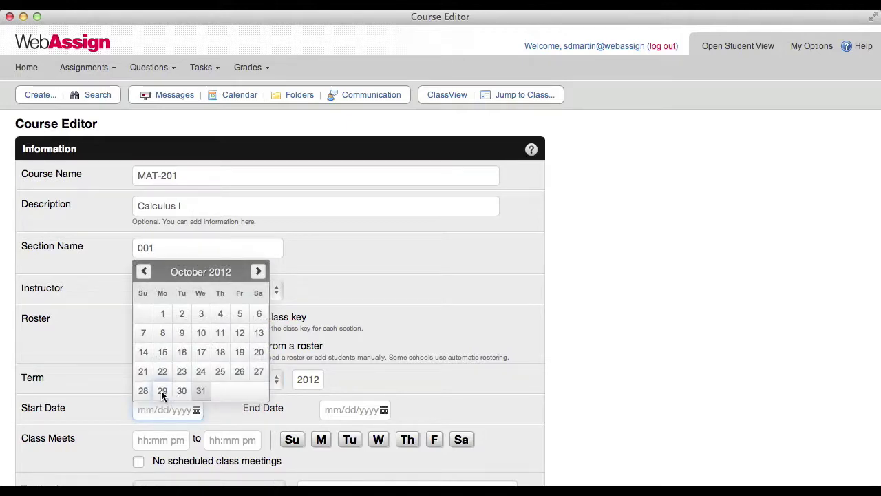
click(162, 390)
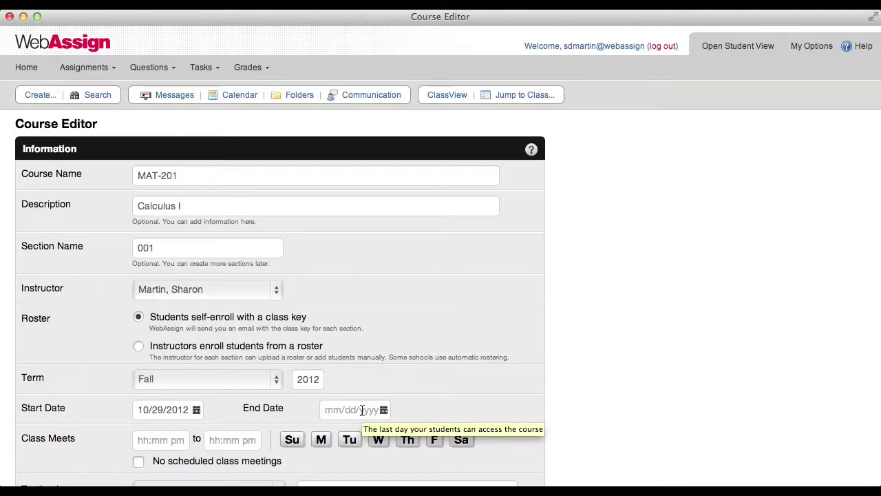
click(362, 410)
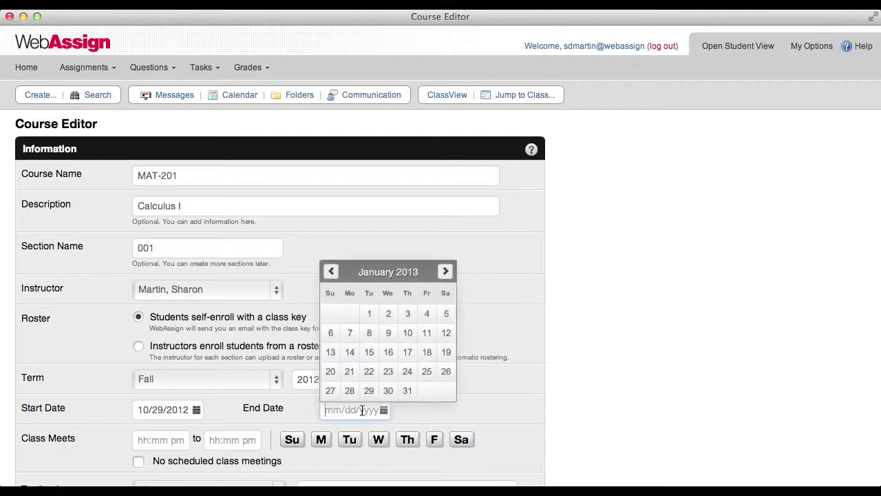
click(406, 392)
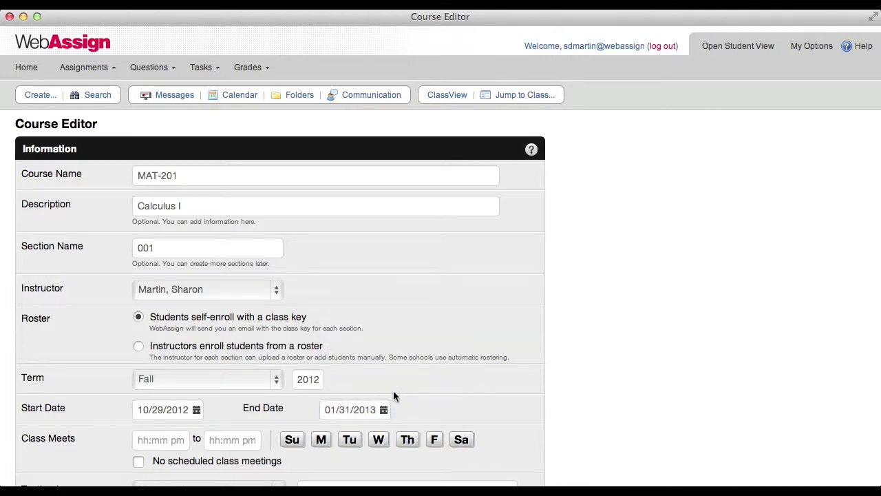
click(161, 439)
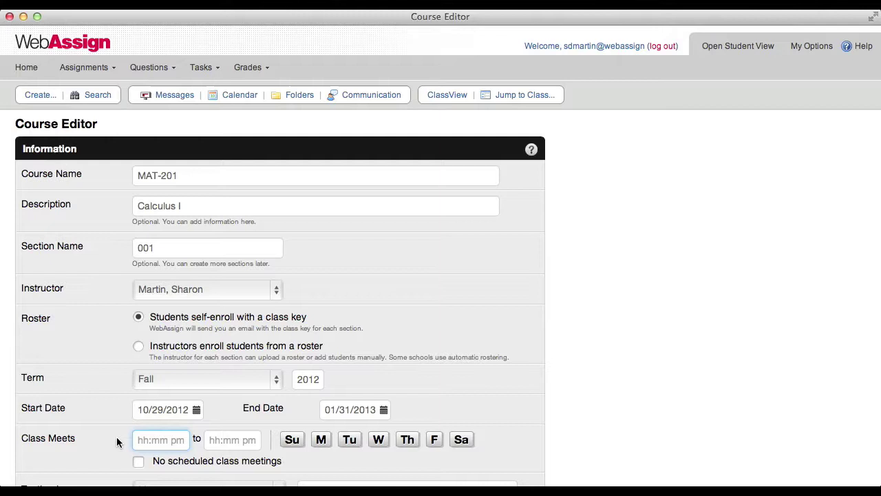
- Enter class times 10:00 AM to 10:55 AM and mark Monday, Wednesday and Friday as meeting days
text(10)
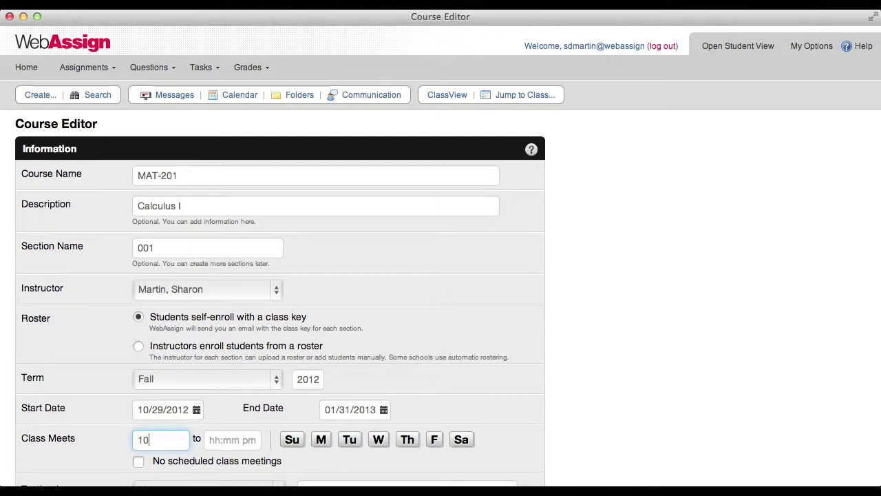
text(:00 AM)
key(Tab)
text(10:55 AM)
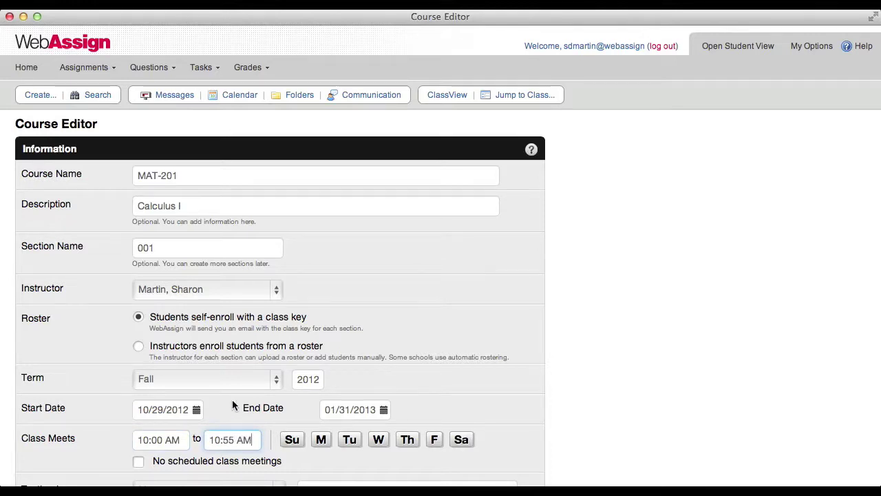
click(322, 440)
click(380, 441)
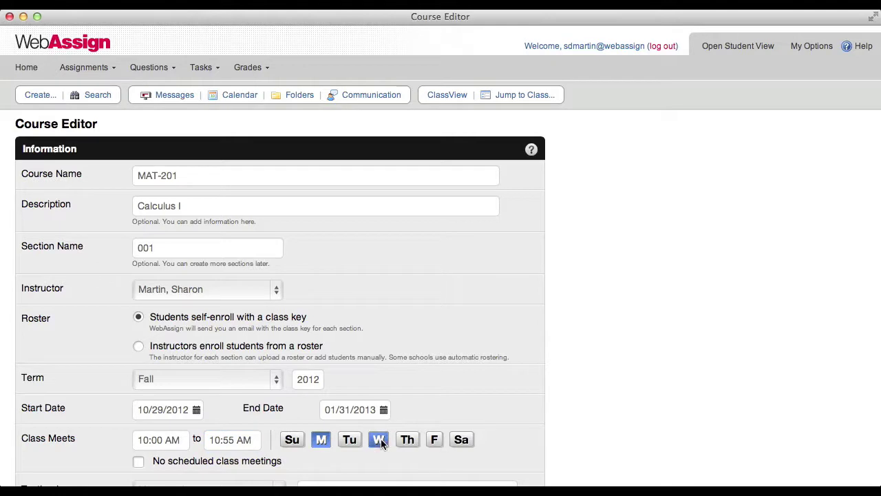
click(435, 440)
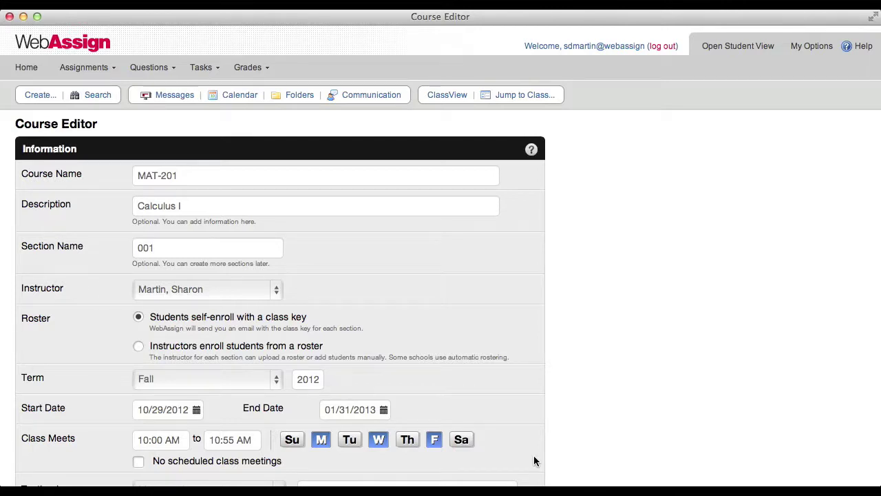
- Keep Mathematics as the subject, search 'Stewart, calc, 7' and select Calculus, 7/e as the textbook
scroll(534, 456, down, 10)
scroll(535, 460, down, 1)
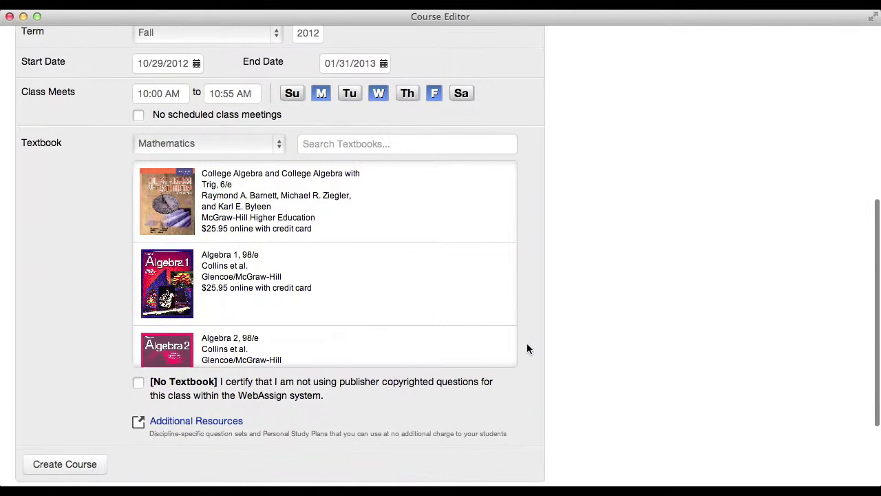
click(278, 142)
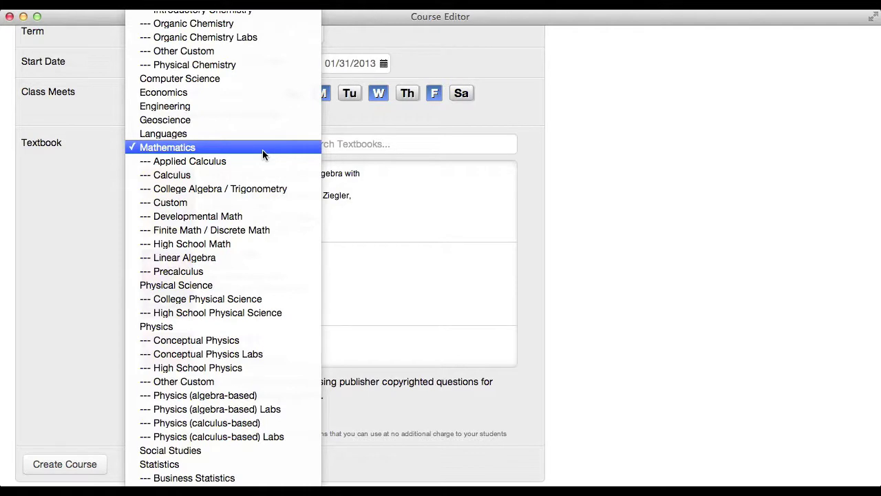
click(262, 149)
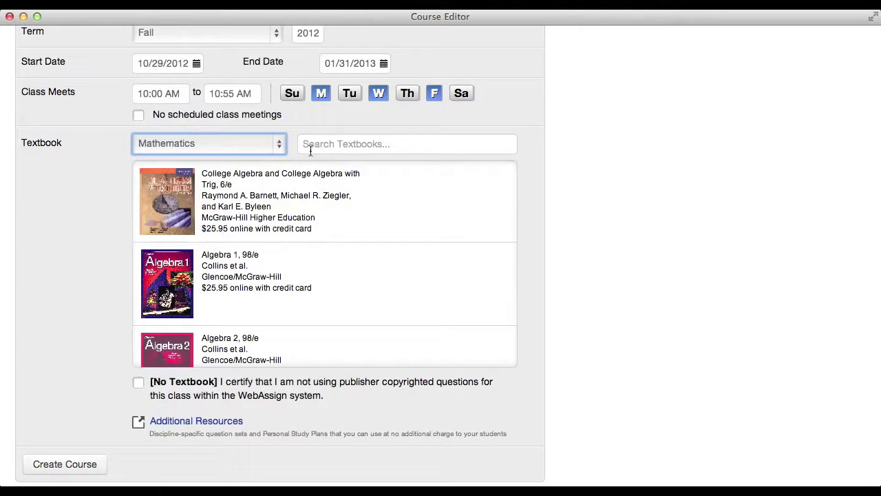
click(337, 144)
text(S)
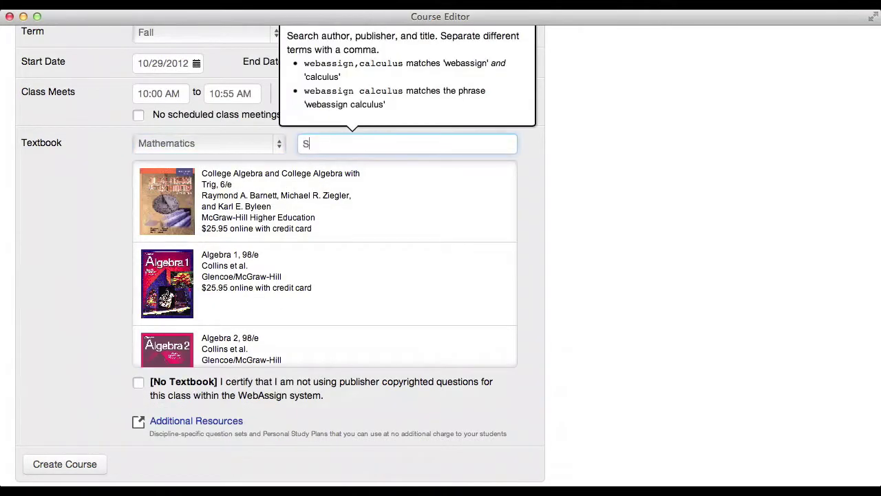
text(tewart)
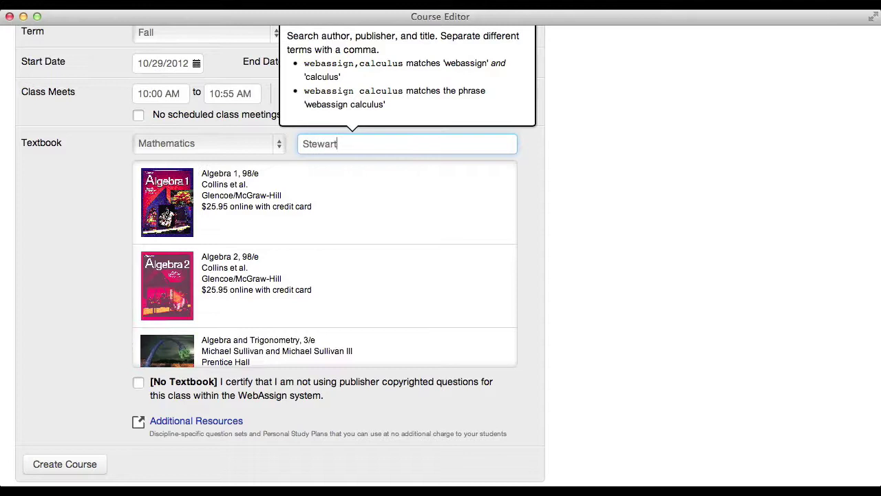
text(, calc)
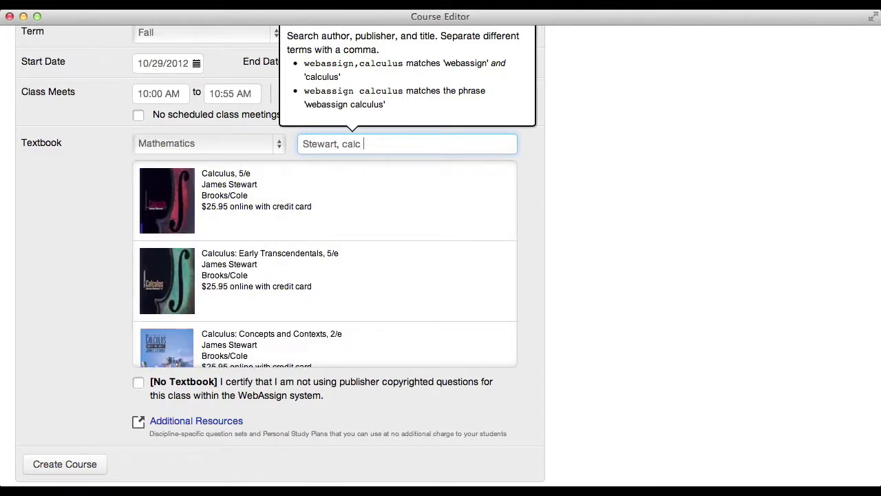
text(, 7)
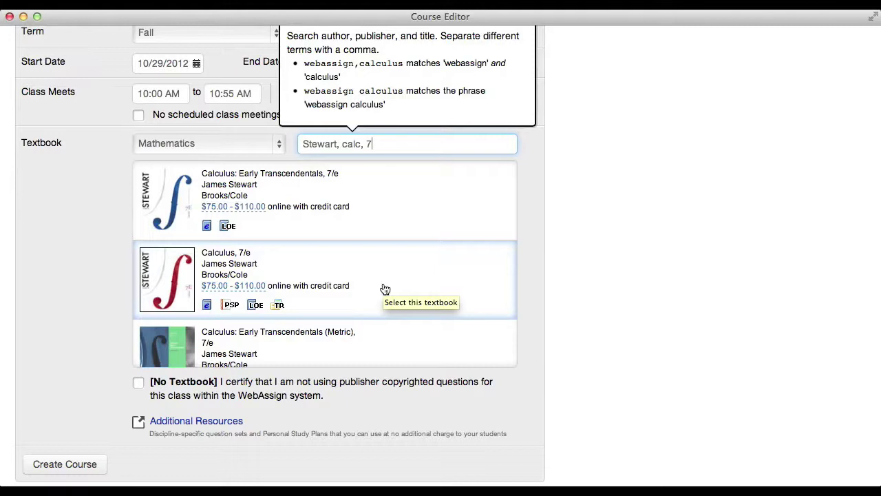
click(385, 289)
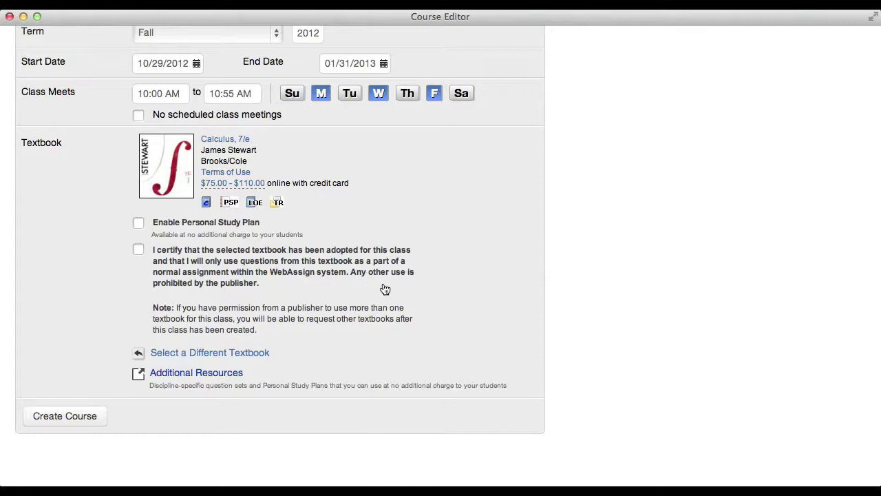
mouse_move(206, 206)
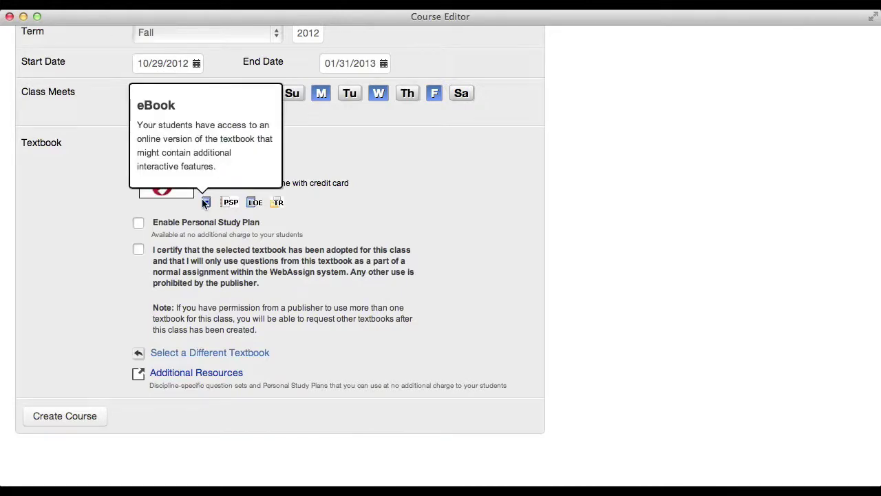
mouse_move(233, 205)
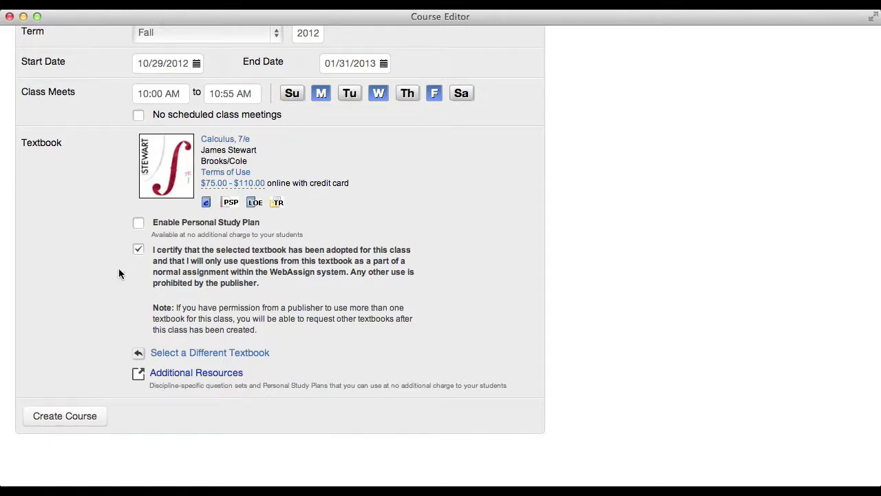
- Add the NY Regents Exam Math A and Mathematics Course I resources, then enable Personal Study Plan
click(190, 372)
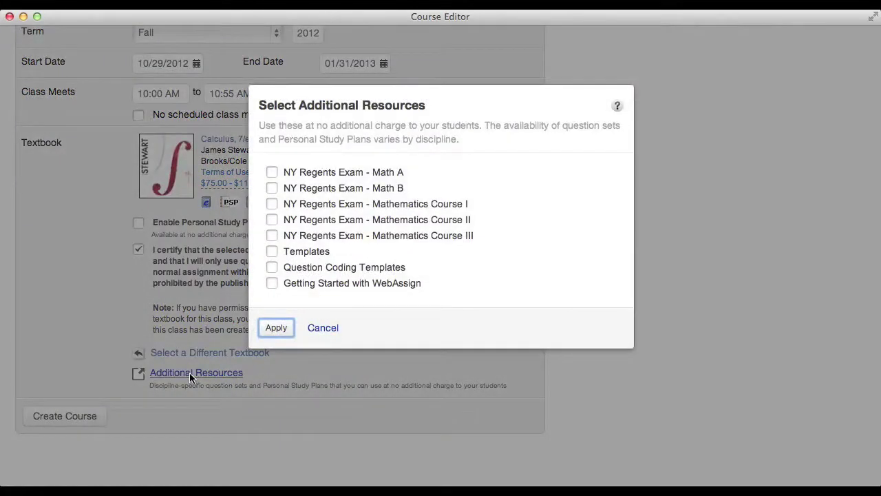
click(273, 173)
click(272, 204)
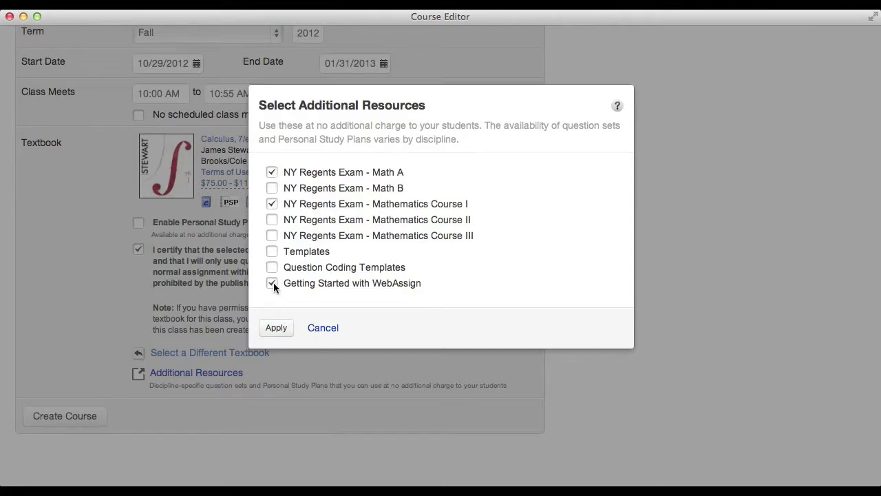
click(276, 329)
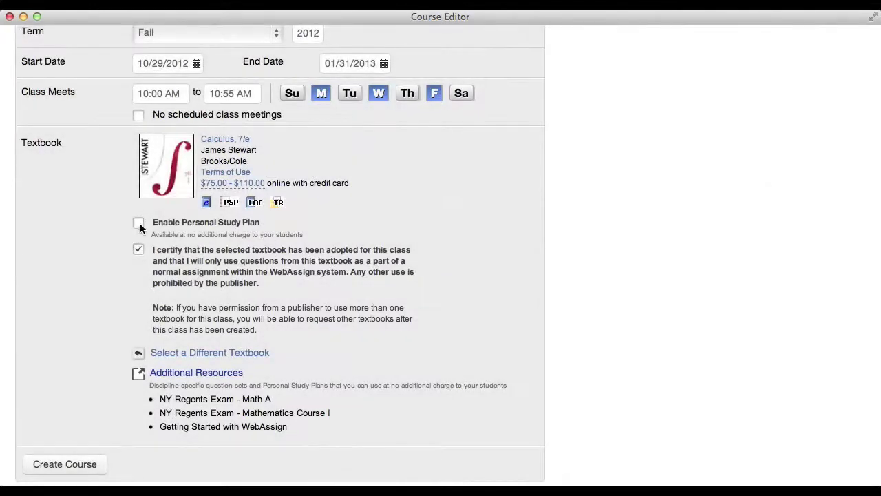
click(138, 224)
- Create the course, check the Schedule page's copy and help options, then return to My Classes
click(76, 462)
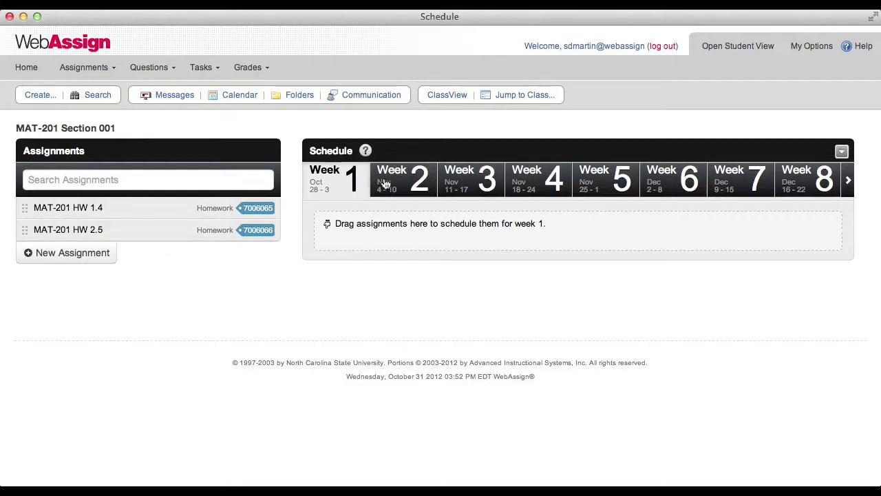
click(842, 152)
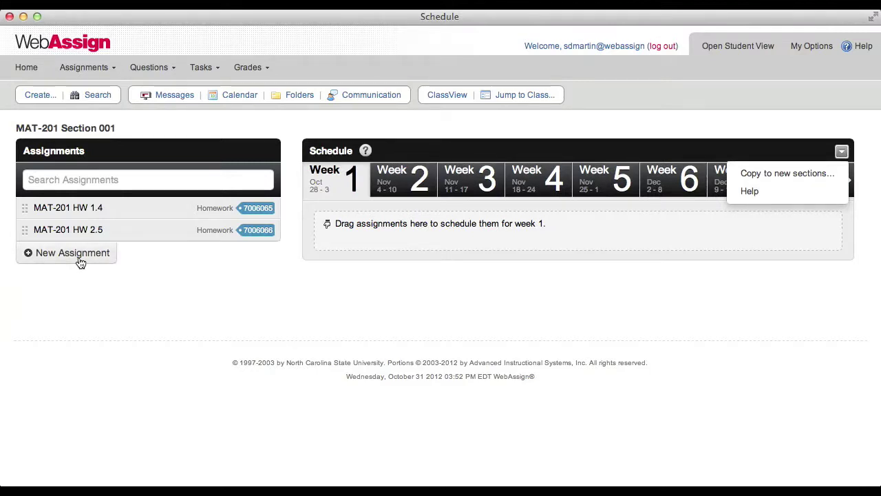
click(26, 69)
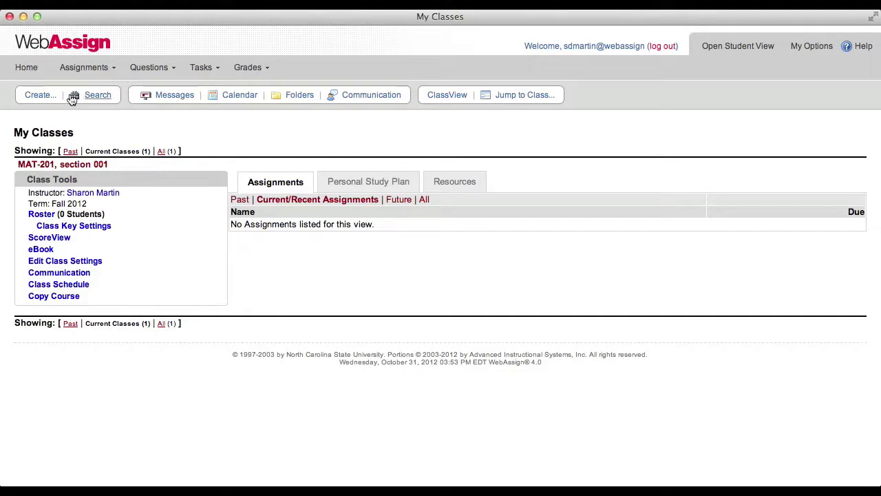
- Open Class Key Settings for MAT-201 section 001 and place the cursor in the Message to Students box
click(73, 228)
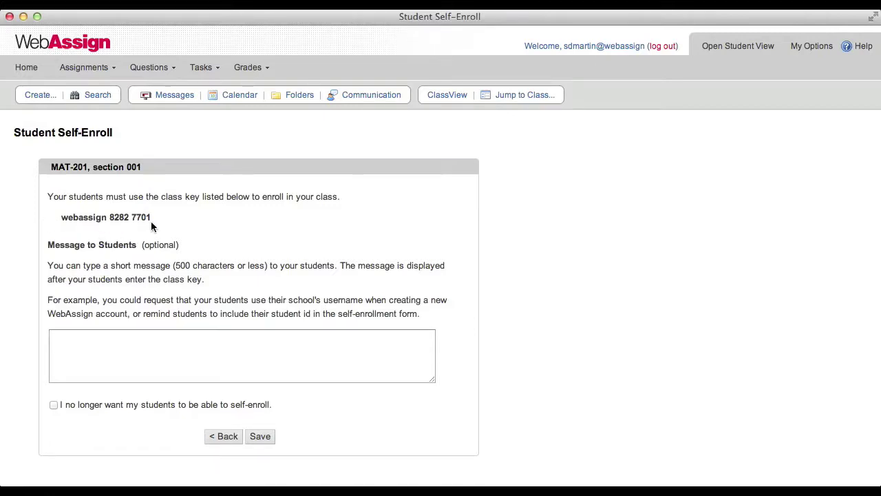
click(125, 356)
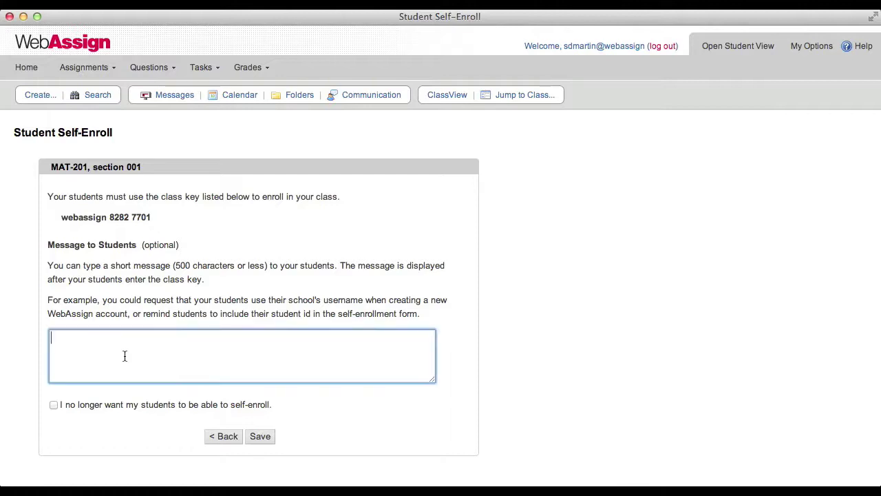